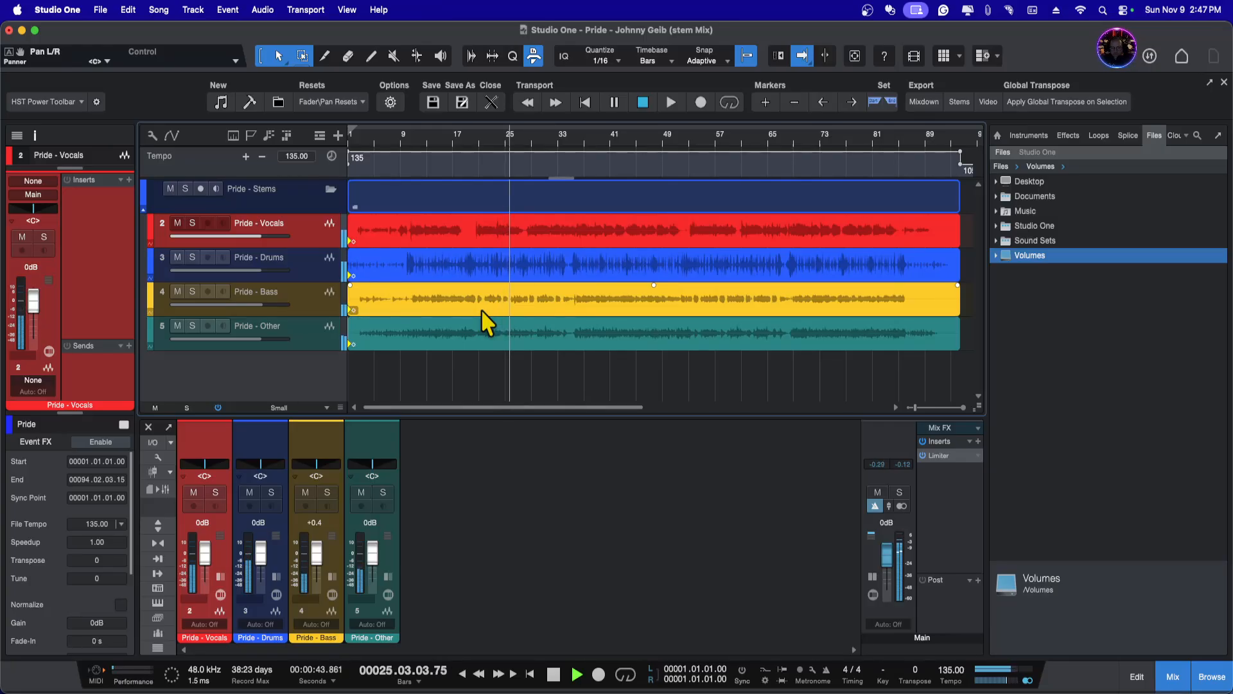
- Stop playback and place the playback cursor at bar 20
key(space)
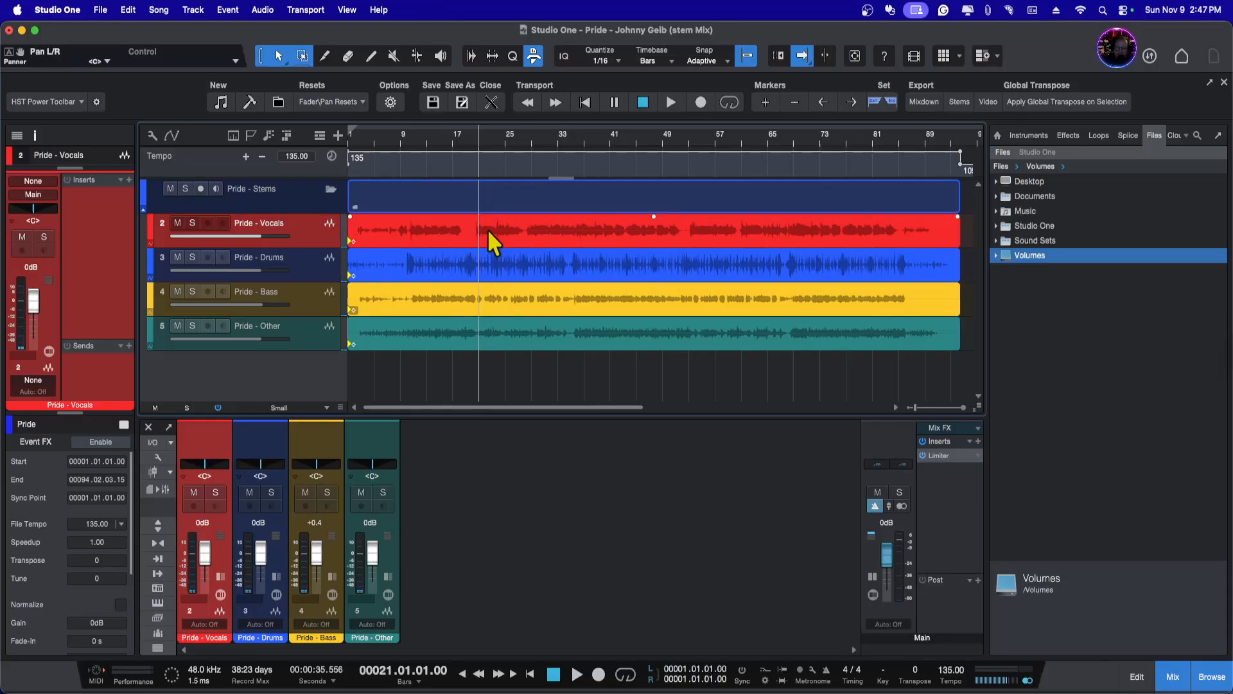
click(473, 145)
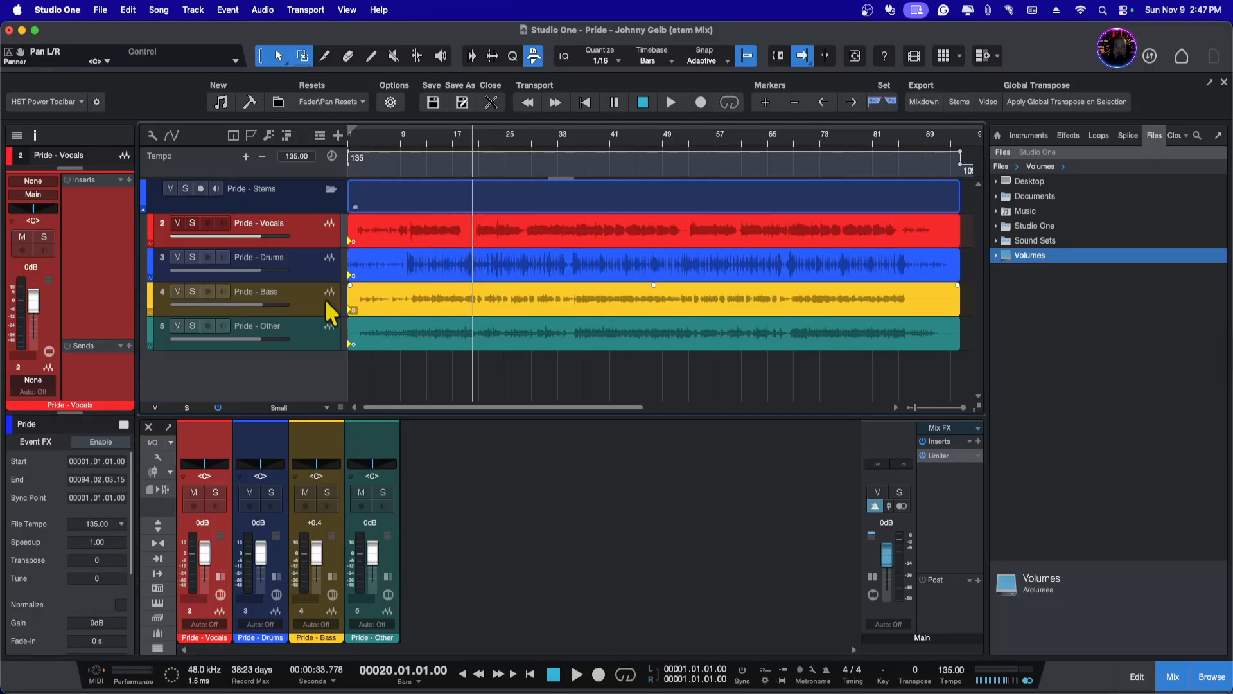
- Enlarge the Pride - Vocals track, show the automation controls on all tracks and check the settings of each stem
drag(302, 247, 302, 279)
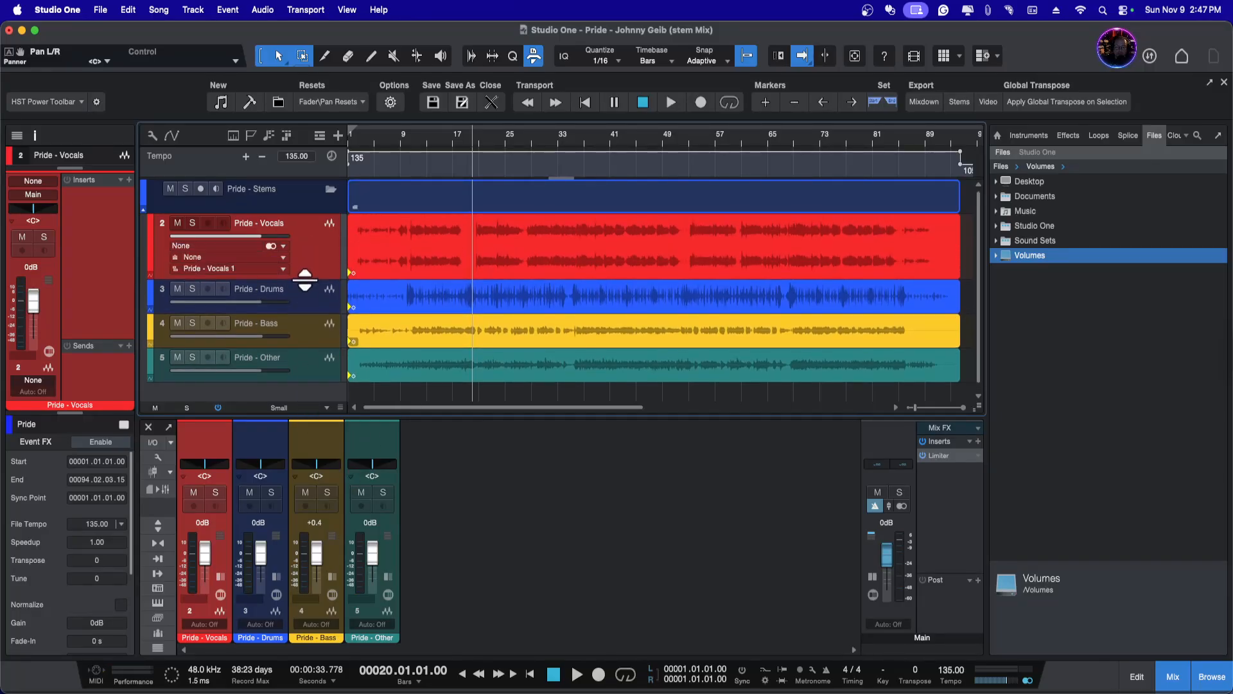
click(171, 135)
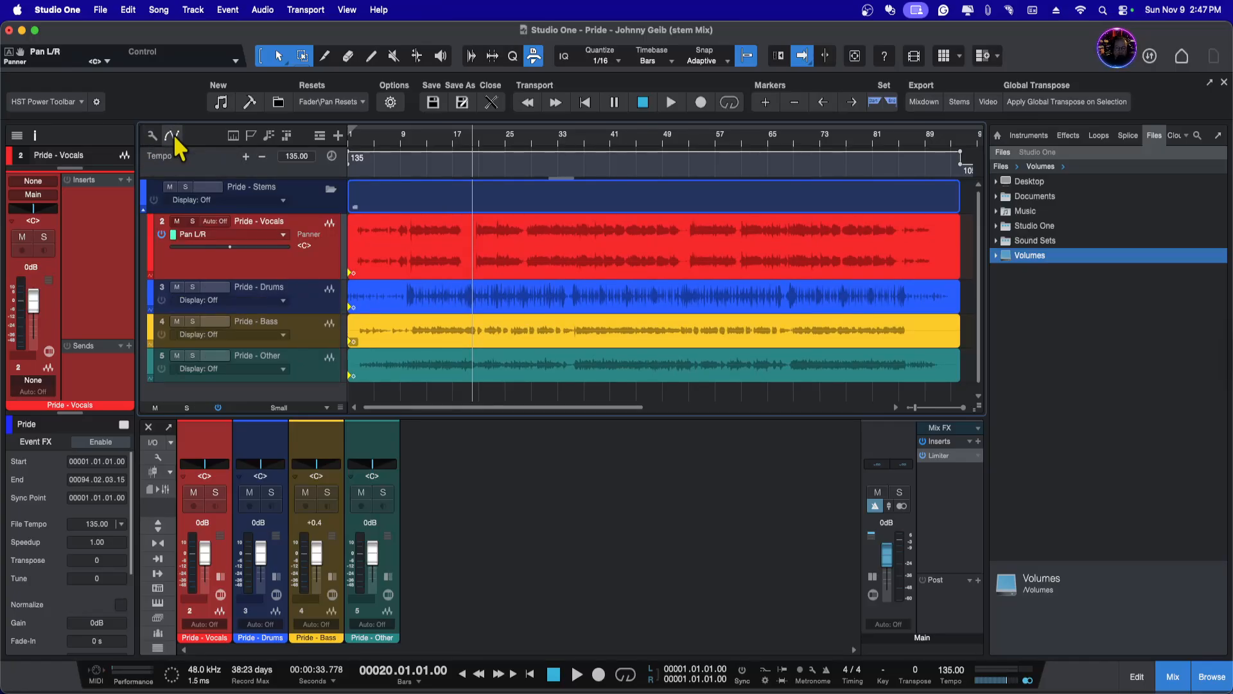
click(307, 290)
click(307, 329)
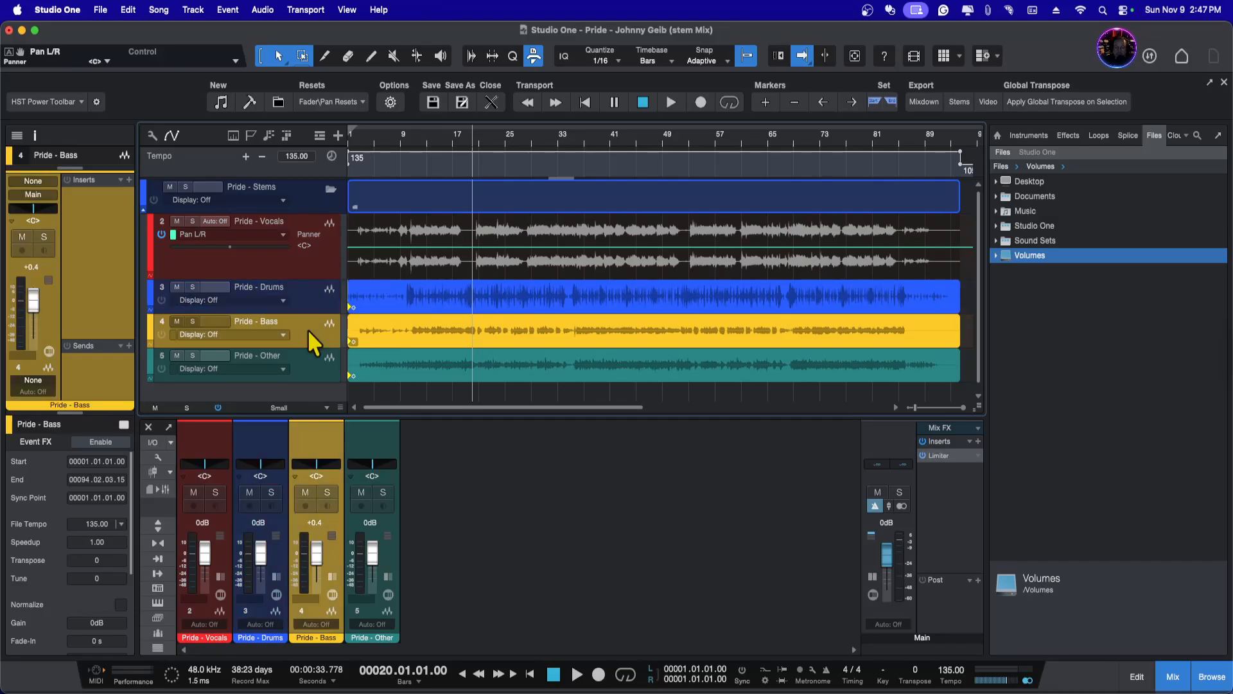
click(306, 364)
click(298, 286)
click(311, 273)
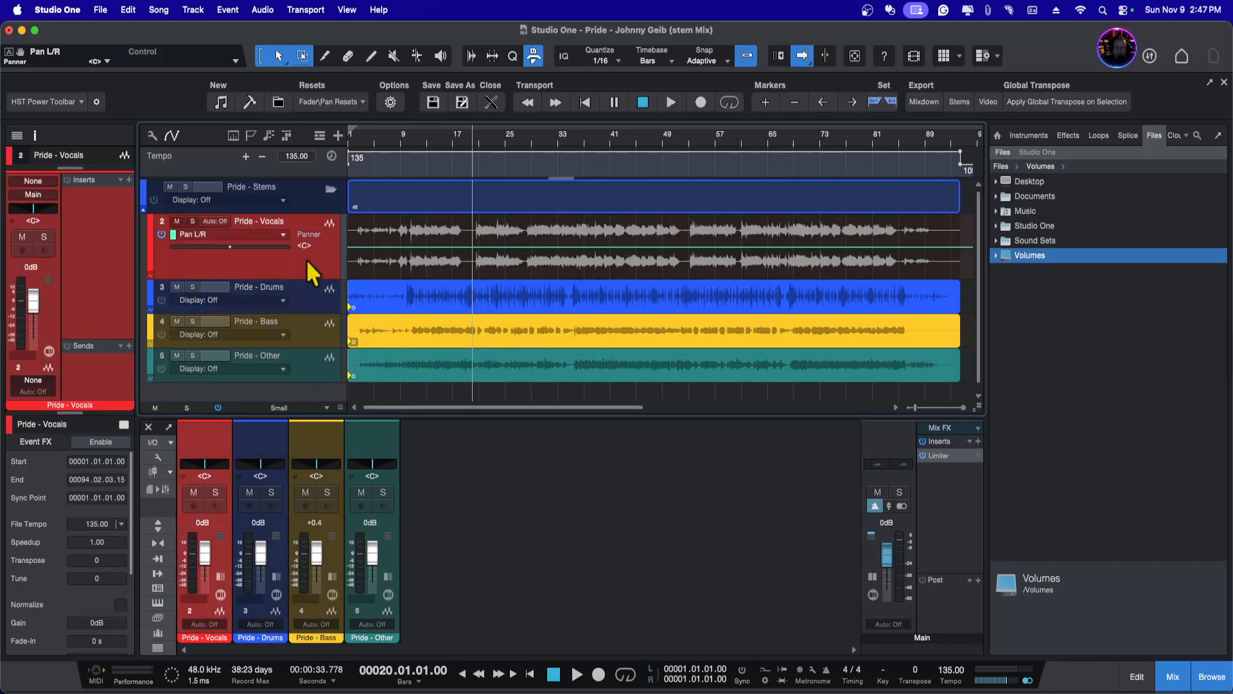
- Examine the automation parameter choices of the Pride - Vocals track and hide the tracks' automation controls
click(255, 231)
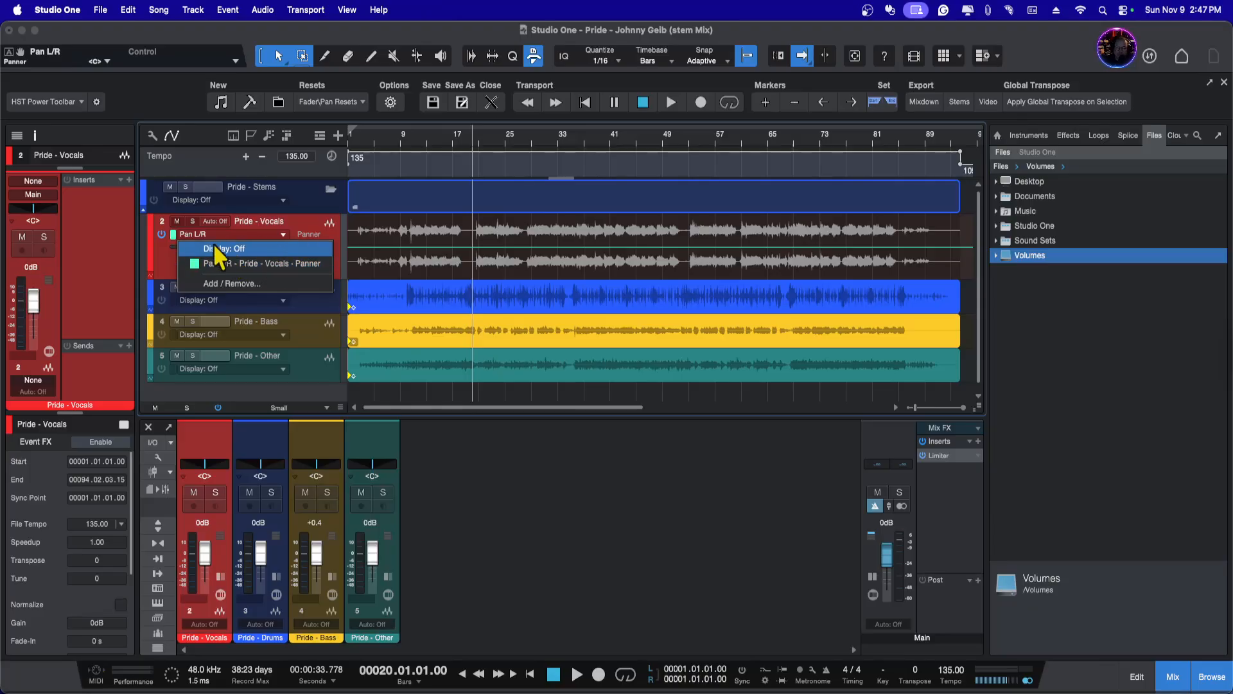
click(242, 222)
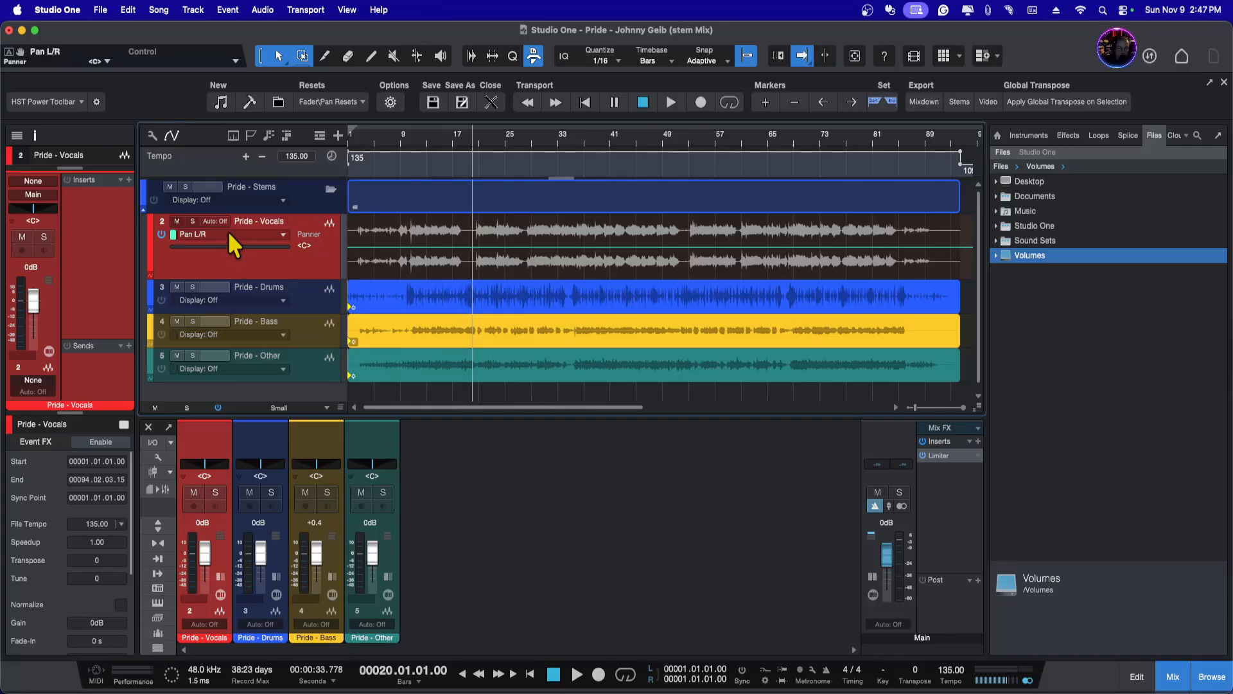
click(229, 232)
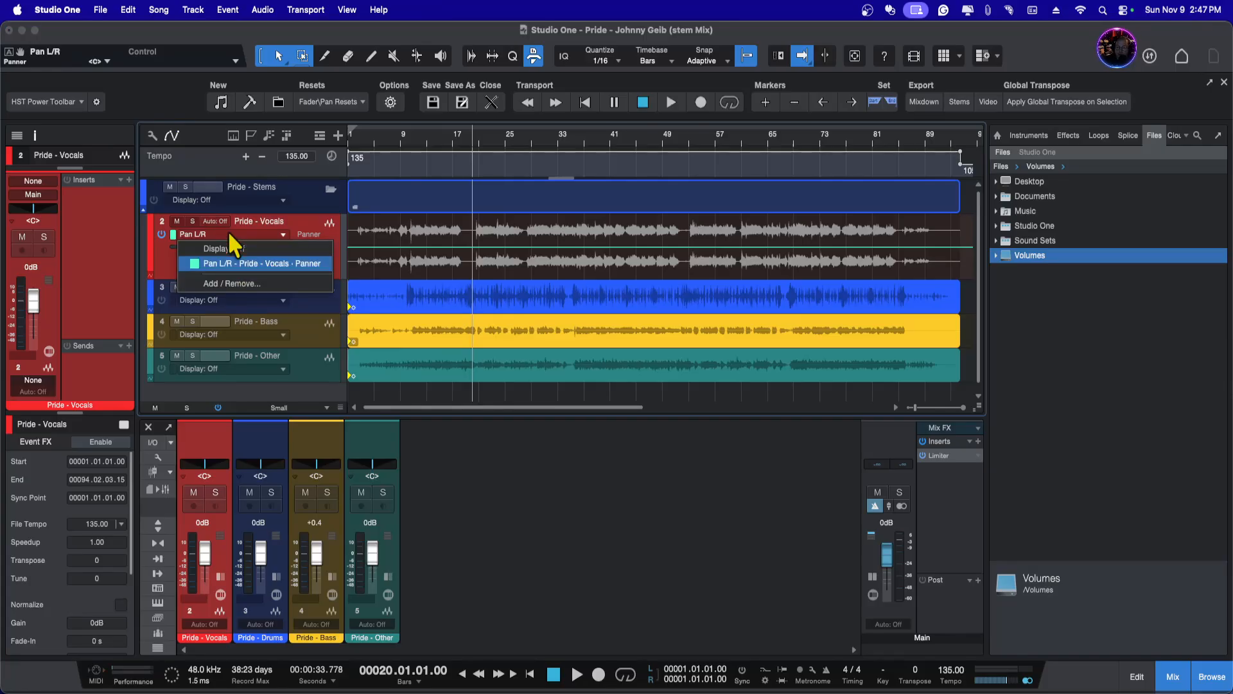
click(230, 235)
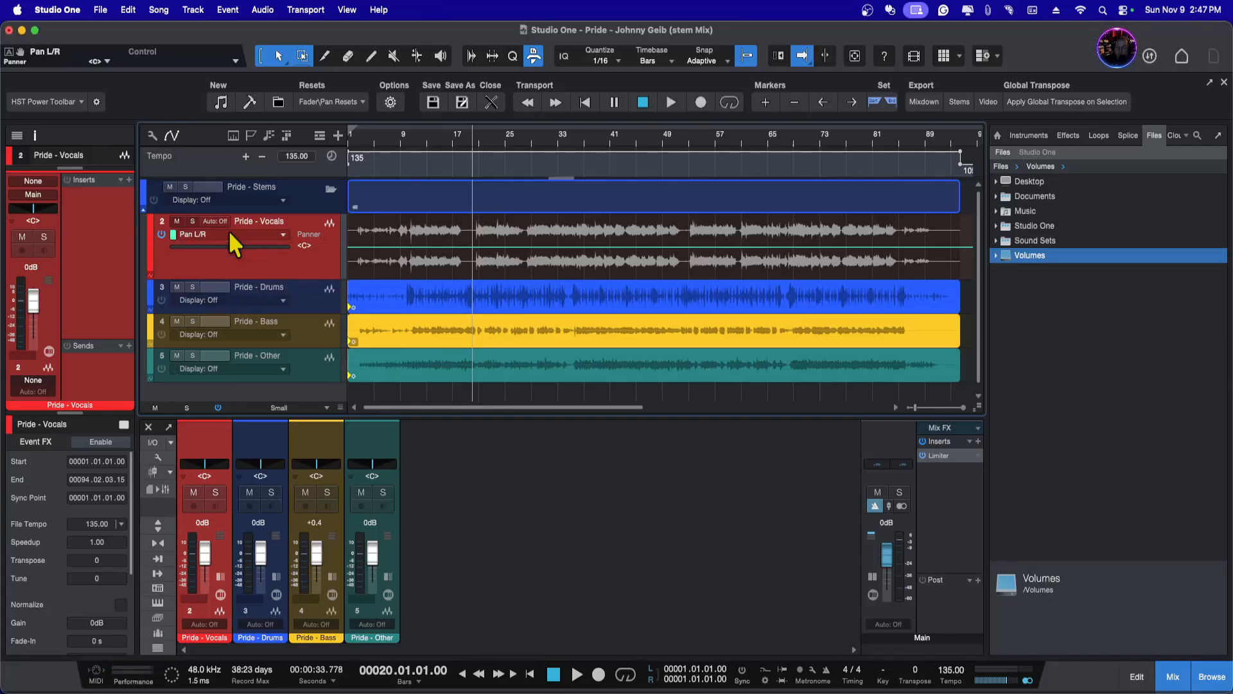
click(172, 136)
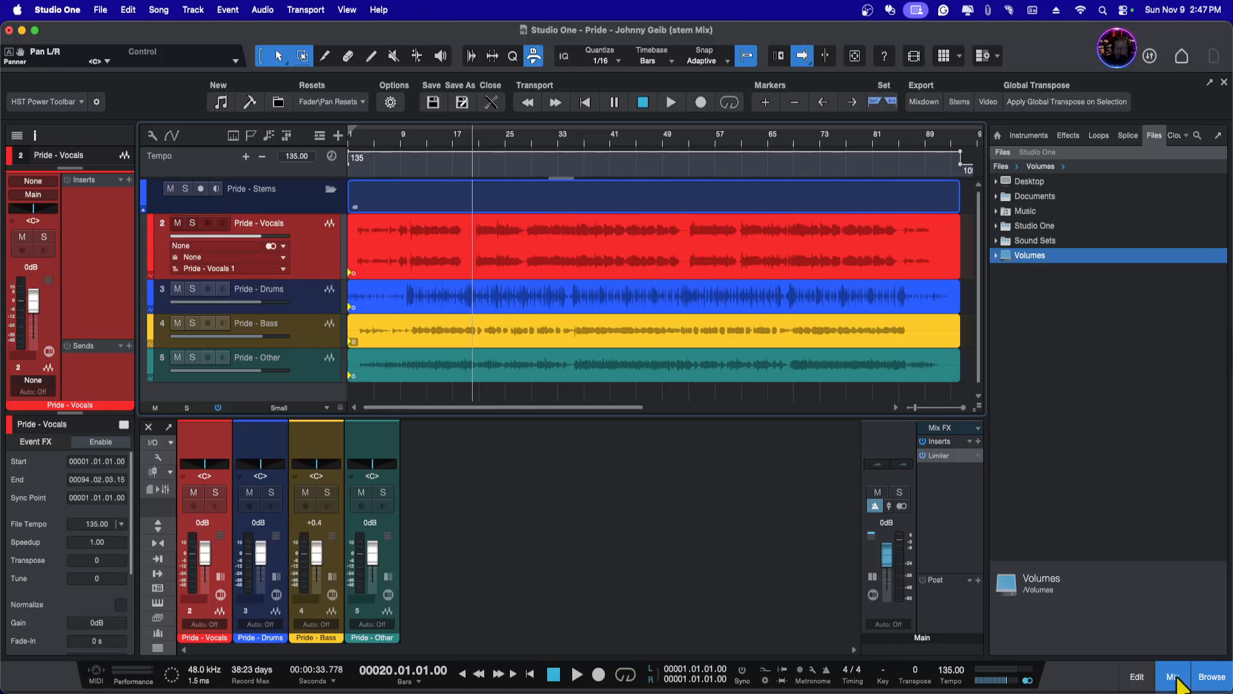
- Give the four stem tracks an equal, slightly larger height
drag(698, 412, 697, 427)
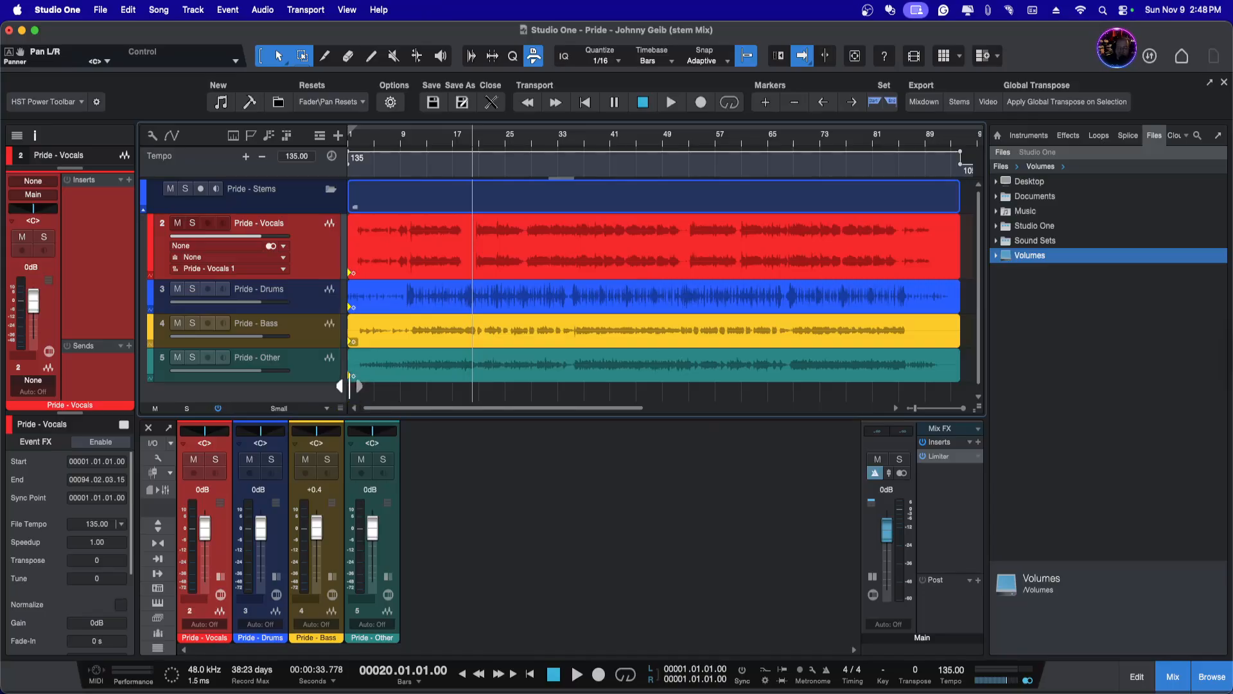
mouse_move(339, 406)
mouse_down()
mouse_move(338, 460)
mouse_move(340, 406)
mouse_up()
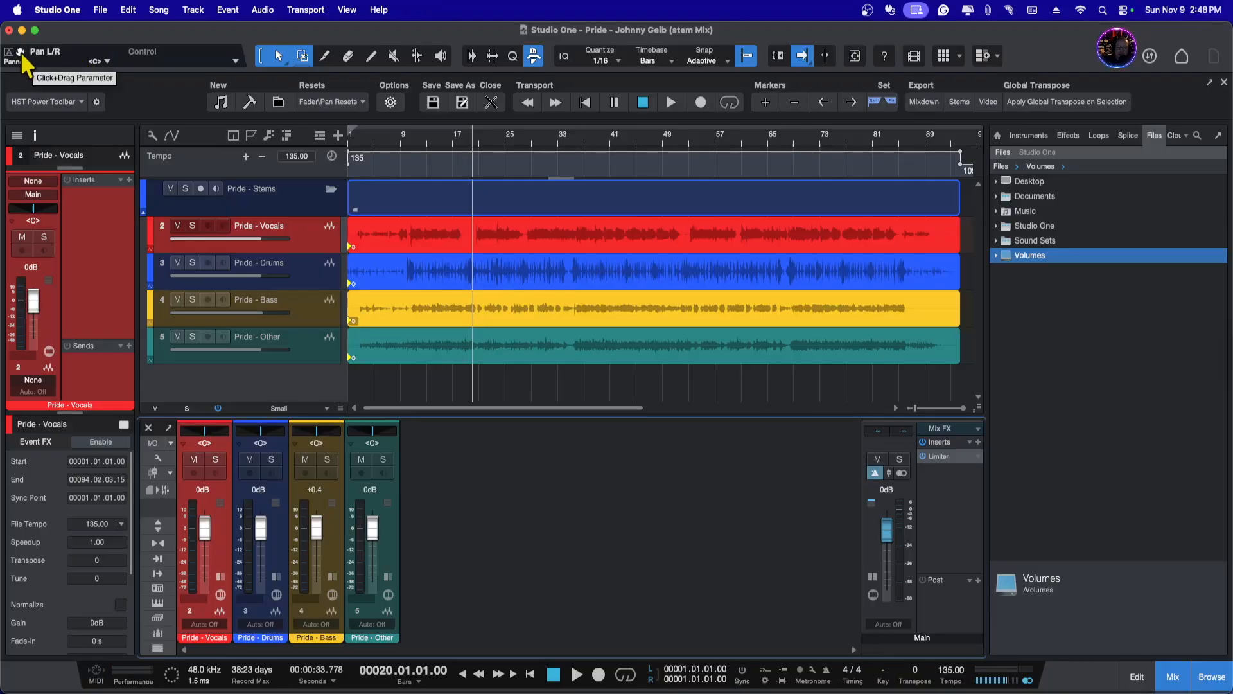
- Create a separate automation track for the vocals' Pan L/R parameter below the stem tracks and name it Vocal
drag(20, 52, 406, 398)
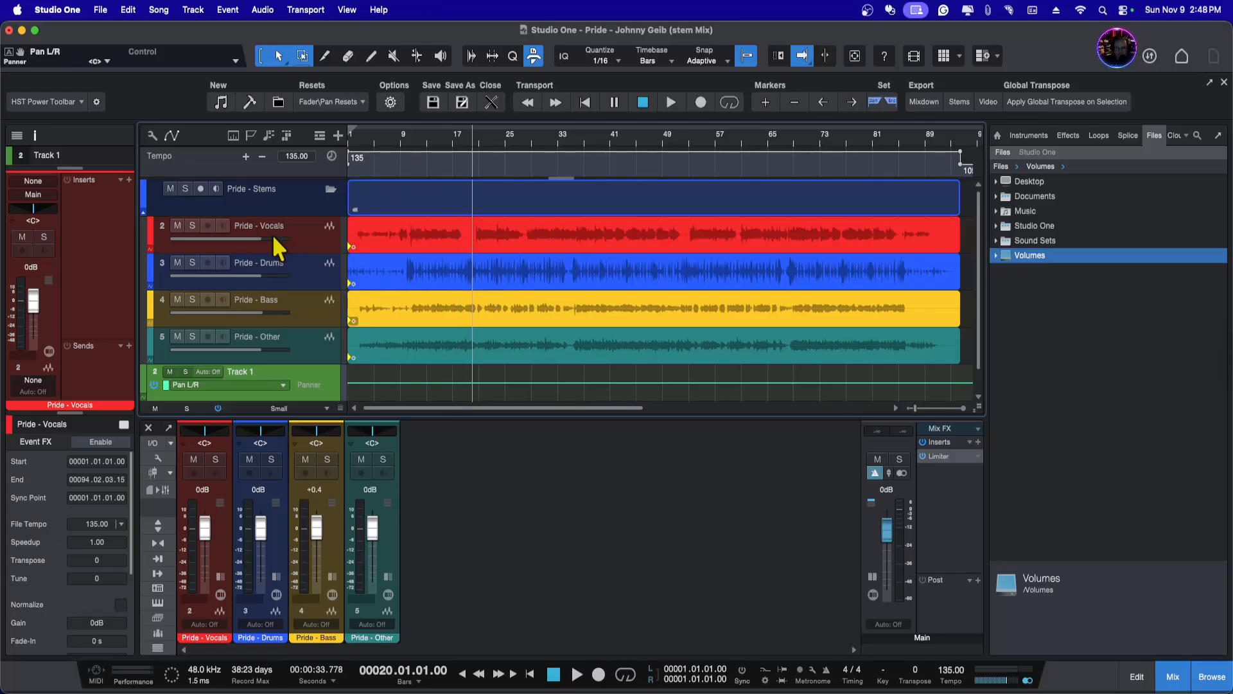
double_click(238, 371)
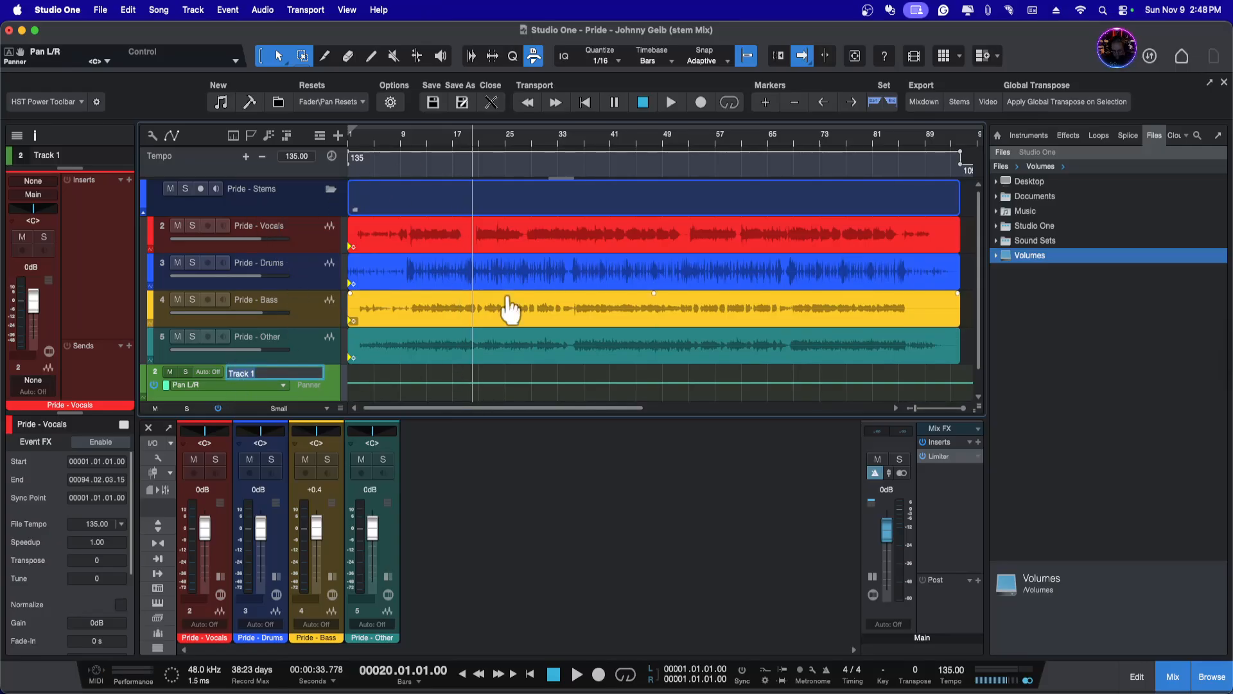
text(Vocal)
key(Return)
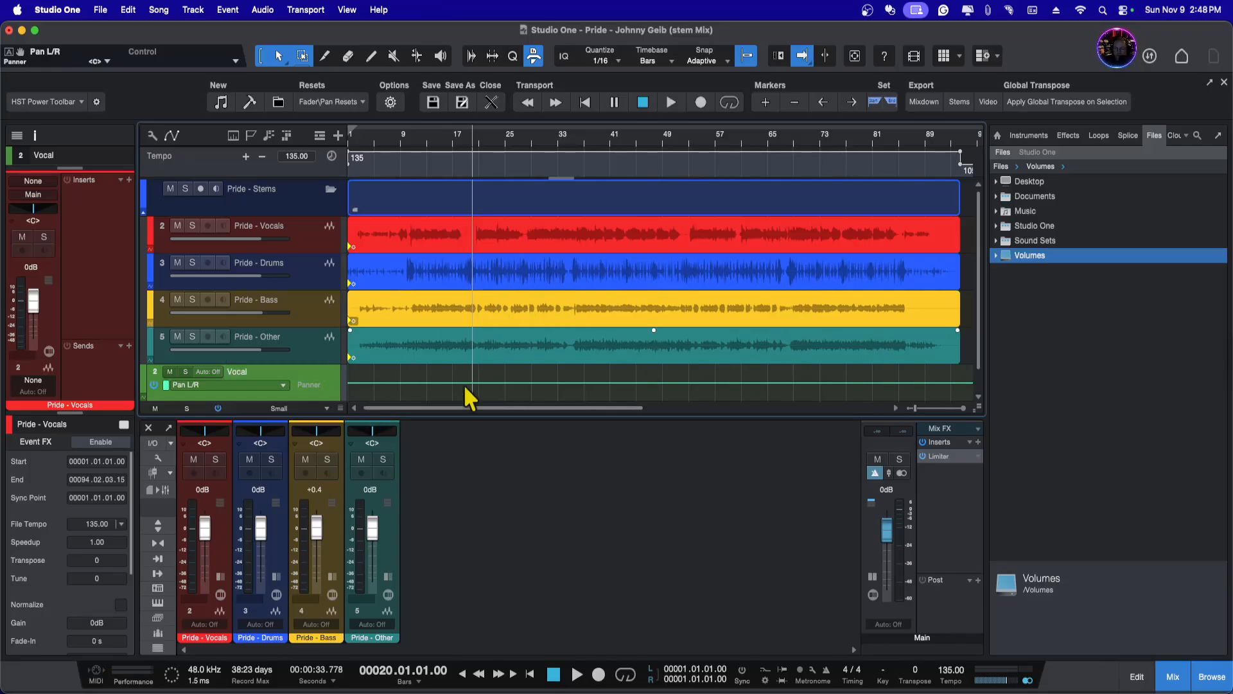
- Make the Vocal automation track several times taller, hiding the mixer console while resizing and showing it again
click(1172, 676)
drag(309, 401, 310, 472)
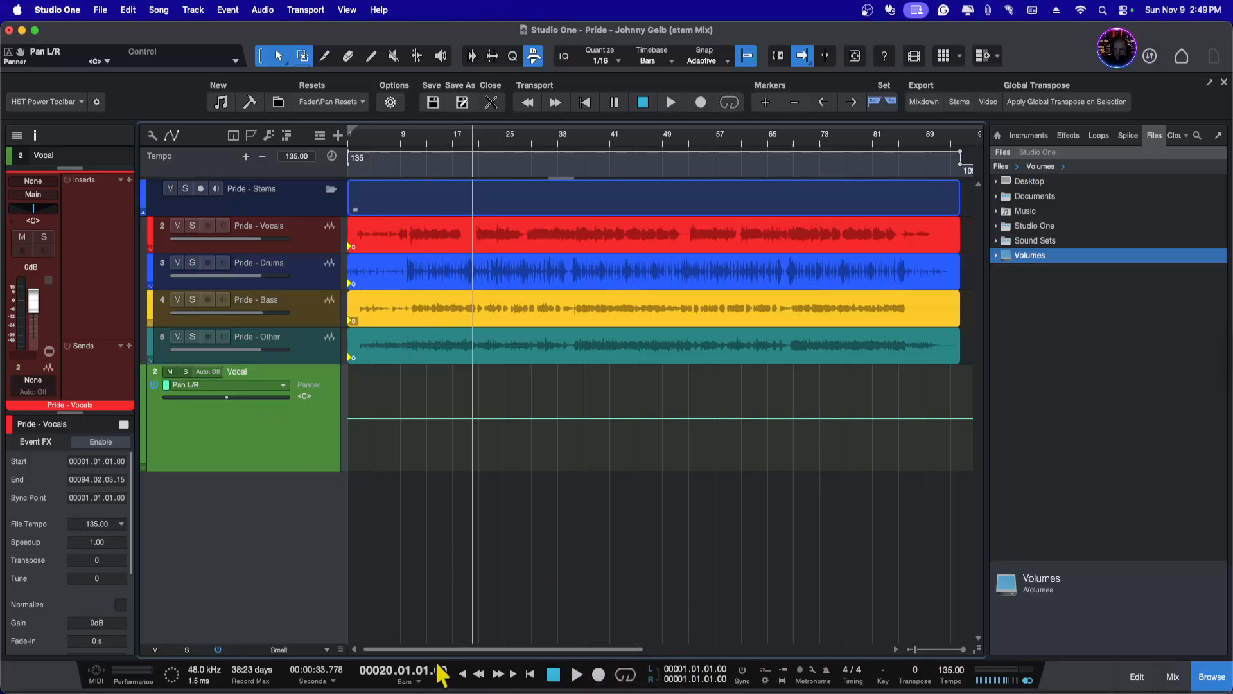
click(1172, 679)
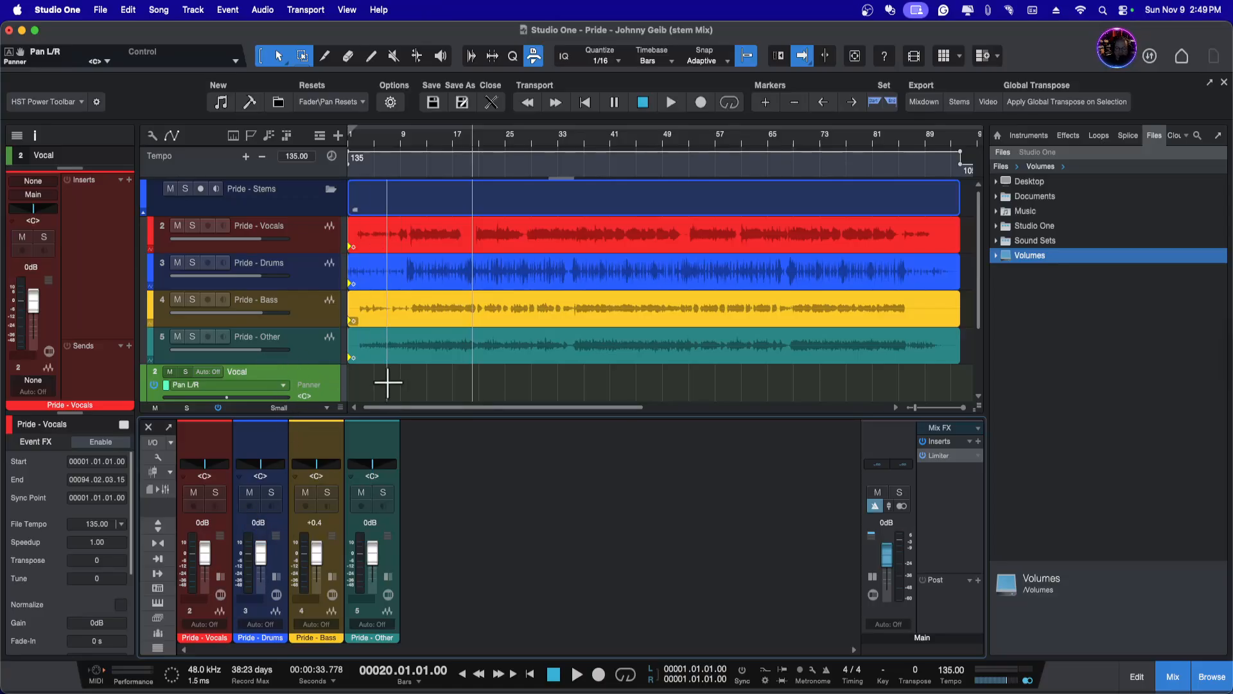
- Add pan automation points at bar 20 and about bar 26, and raise the line between them to a peak at about bar 23
scroll(545, 363, down, 3)
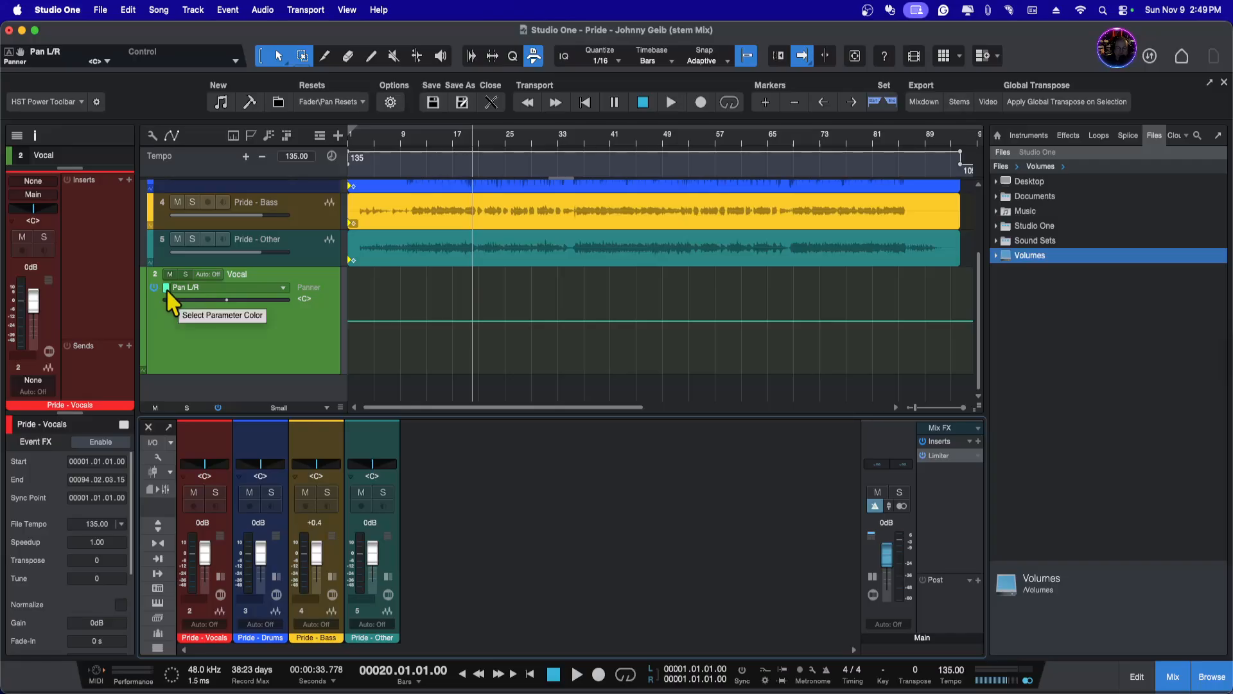
drag(224, 299, 228, 299)
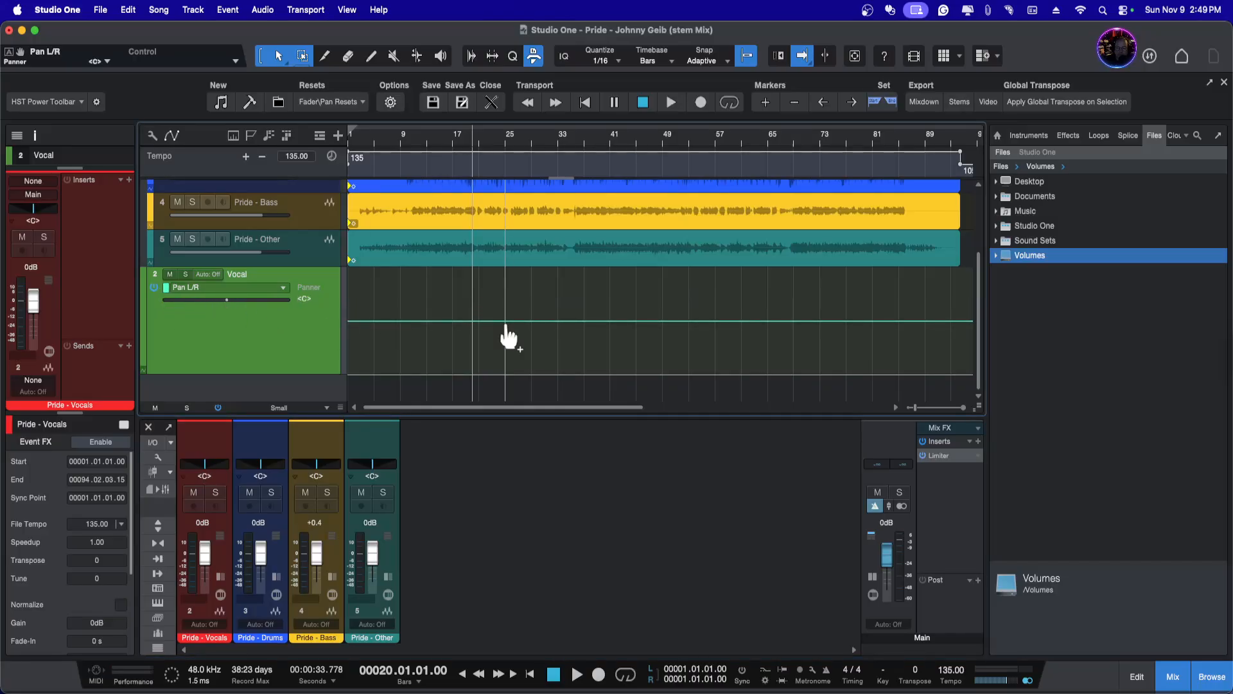
click(472, 320)
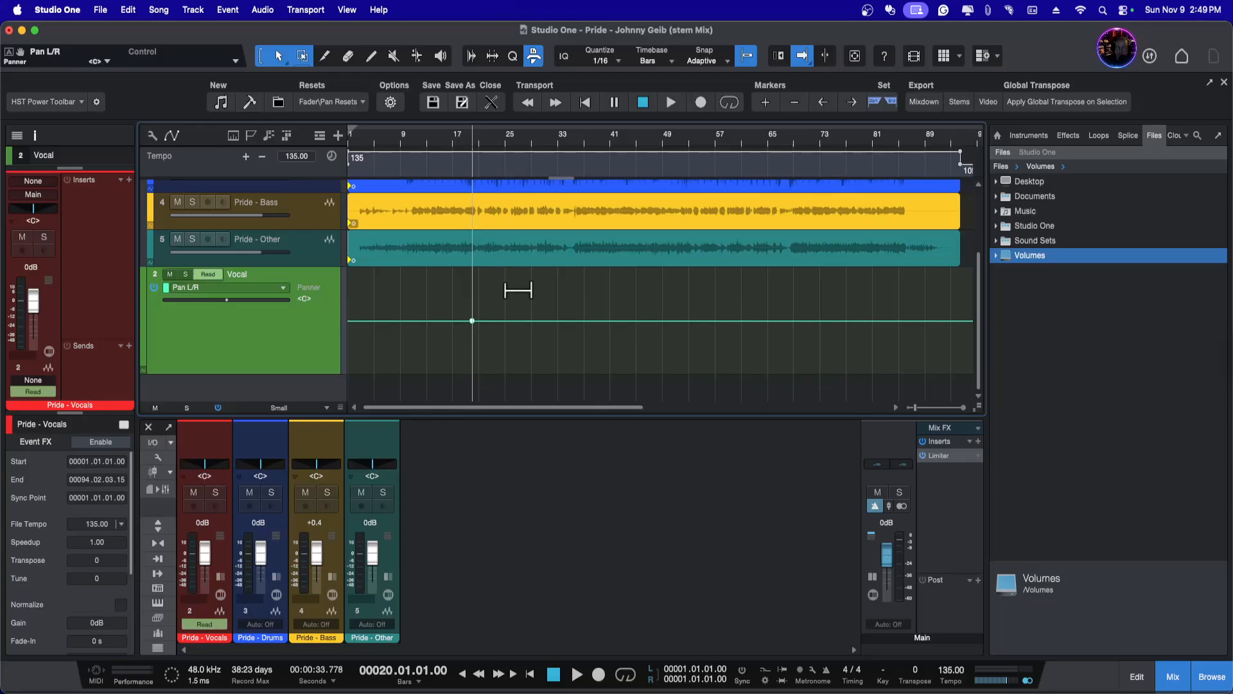
scroll(515, 294, up, 2)
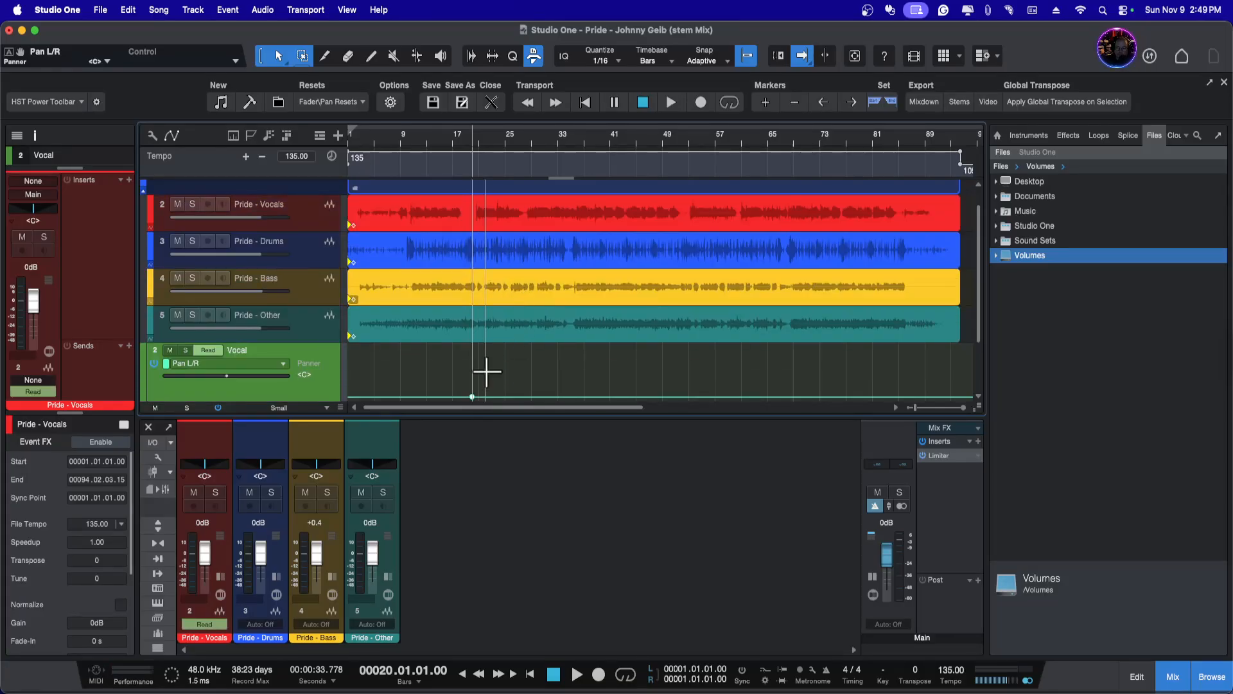
click(485, 397)
click(512, 397)
drag(486, 399, 492, 354)
scroll(602, 367, down, 1)
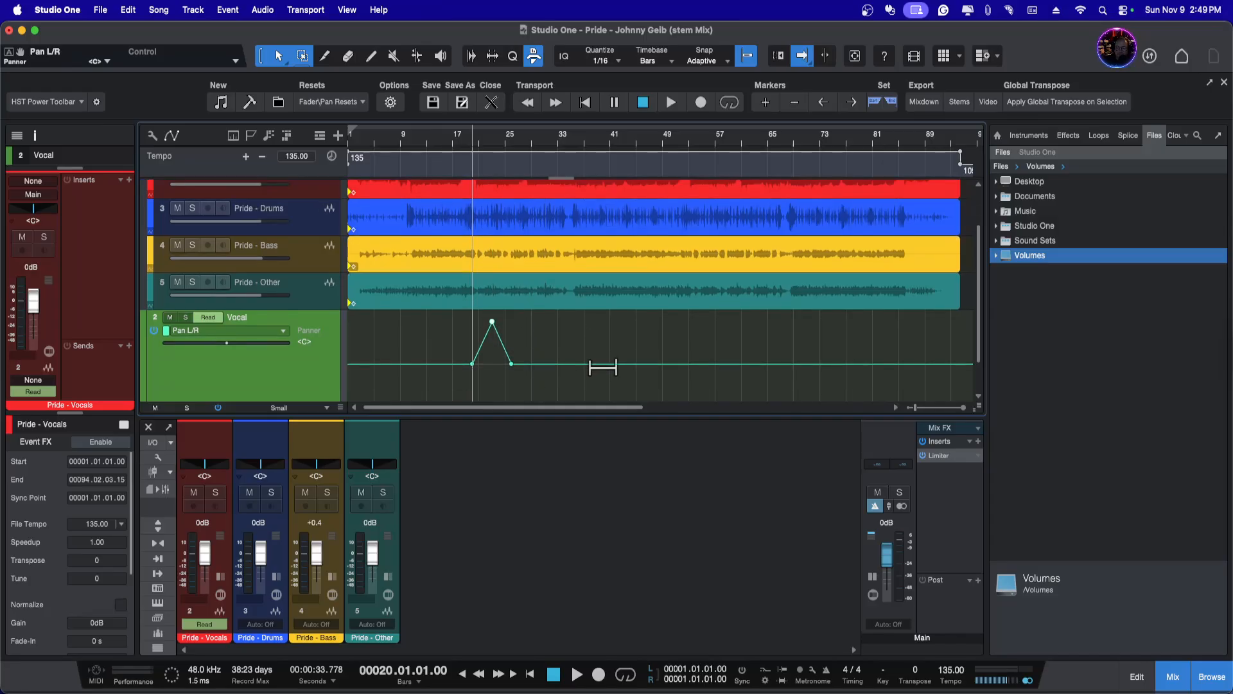
- Add a pan automation point at about bar 29 and pull the line before it down to a dip at about bar 28
scroll(603, 367, down, 1)
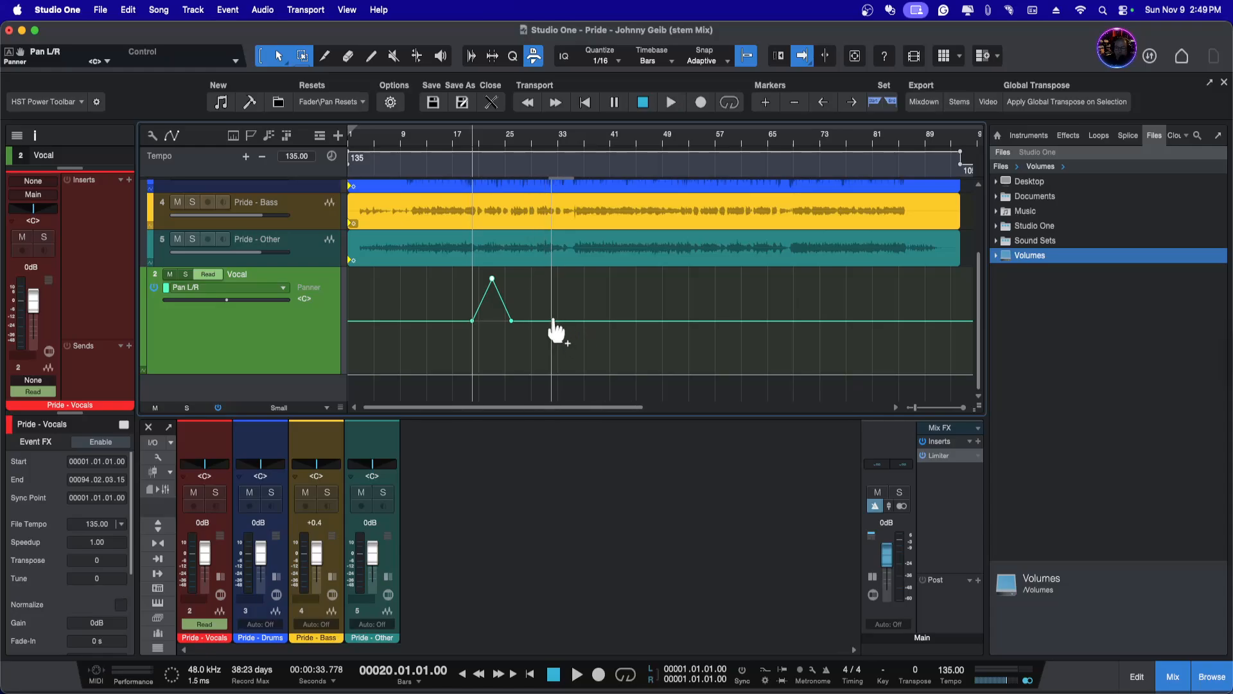
scroll(554, 324, up, 2)
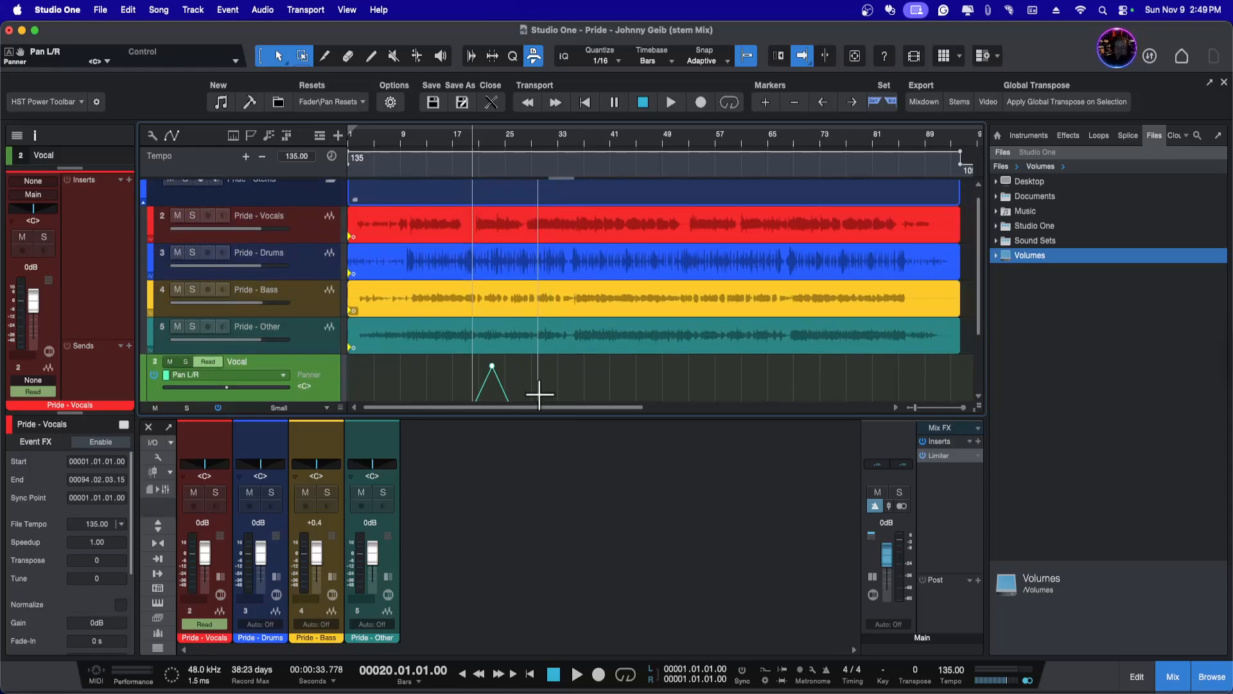
scroll(543, 388, down, 2)
click(532, 322)
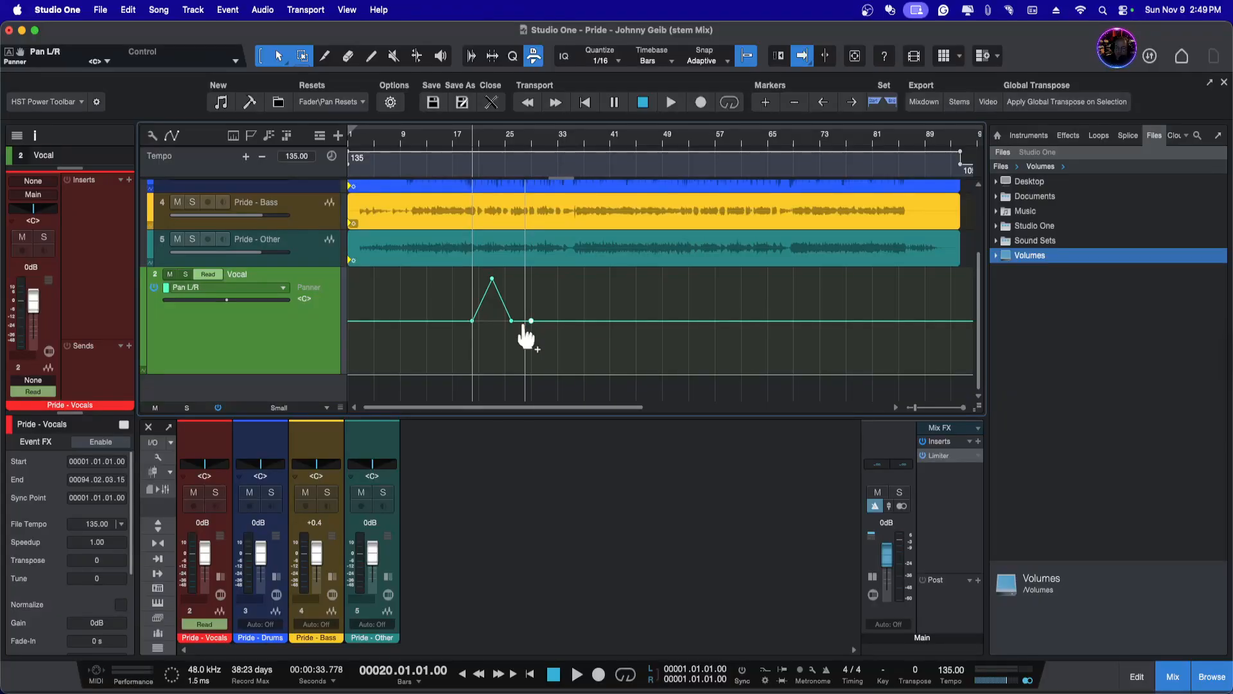
drag(519, 322, 526, 384)
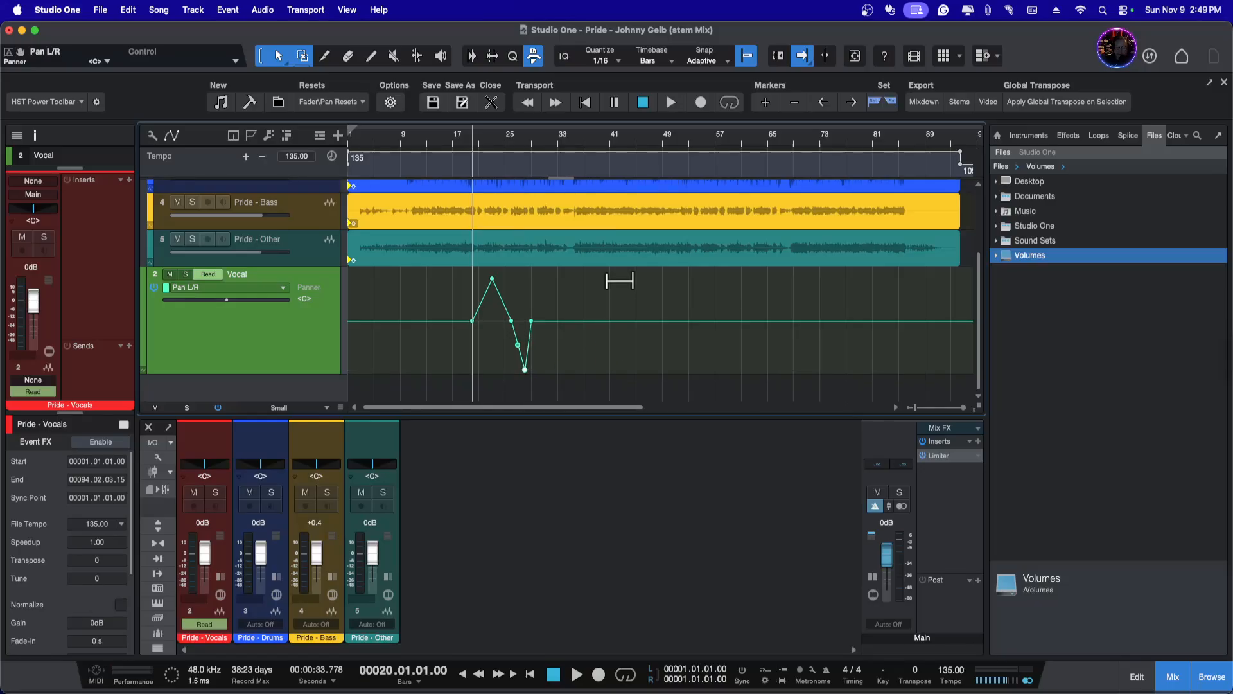
- Play the song from bar 17 through the vocal pan automation to audition it, and stop playback
scroll(606, 275, up, 3)
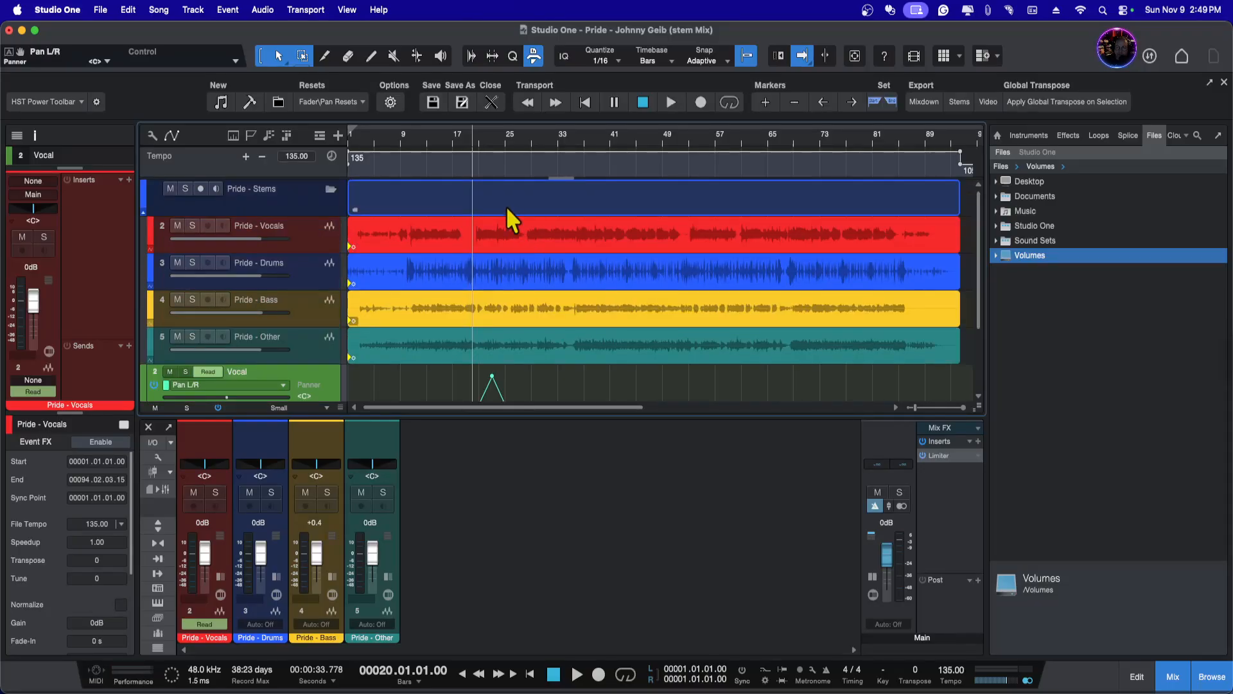
click(453, 143)
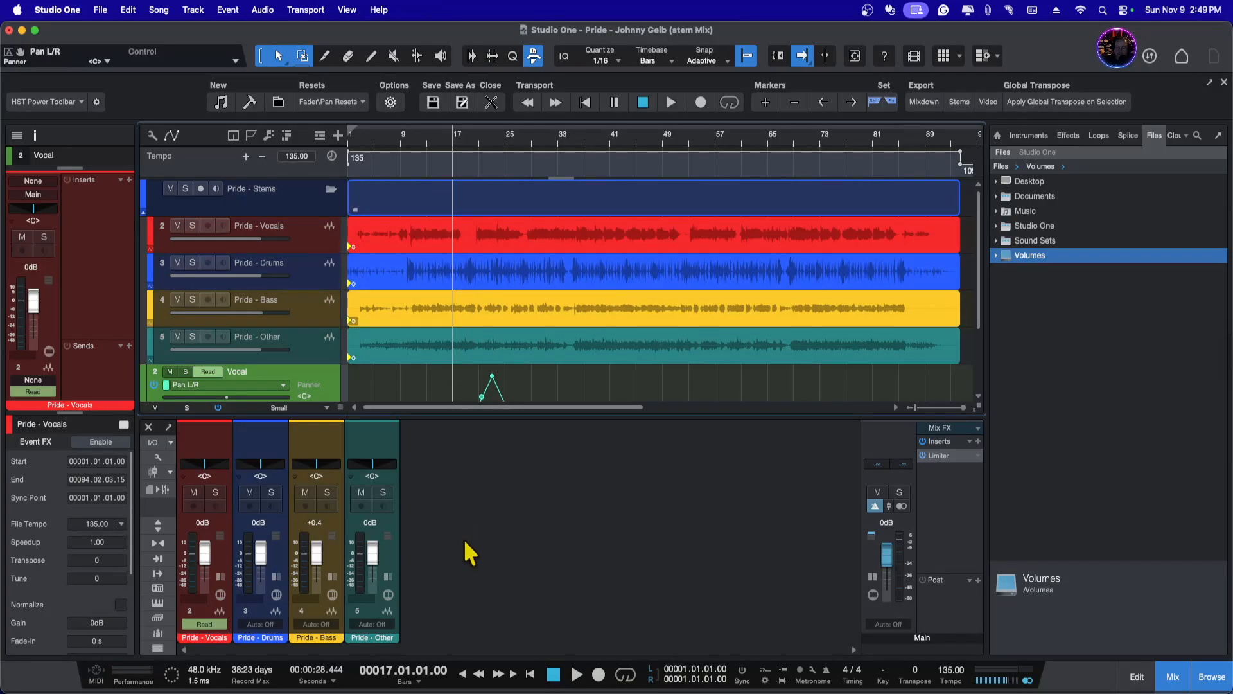
click(575, 675)
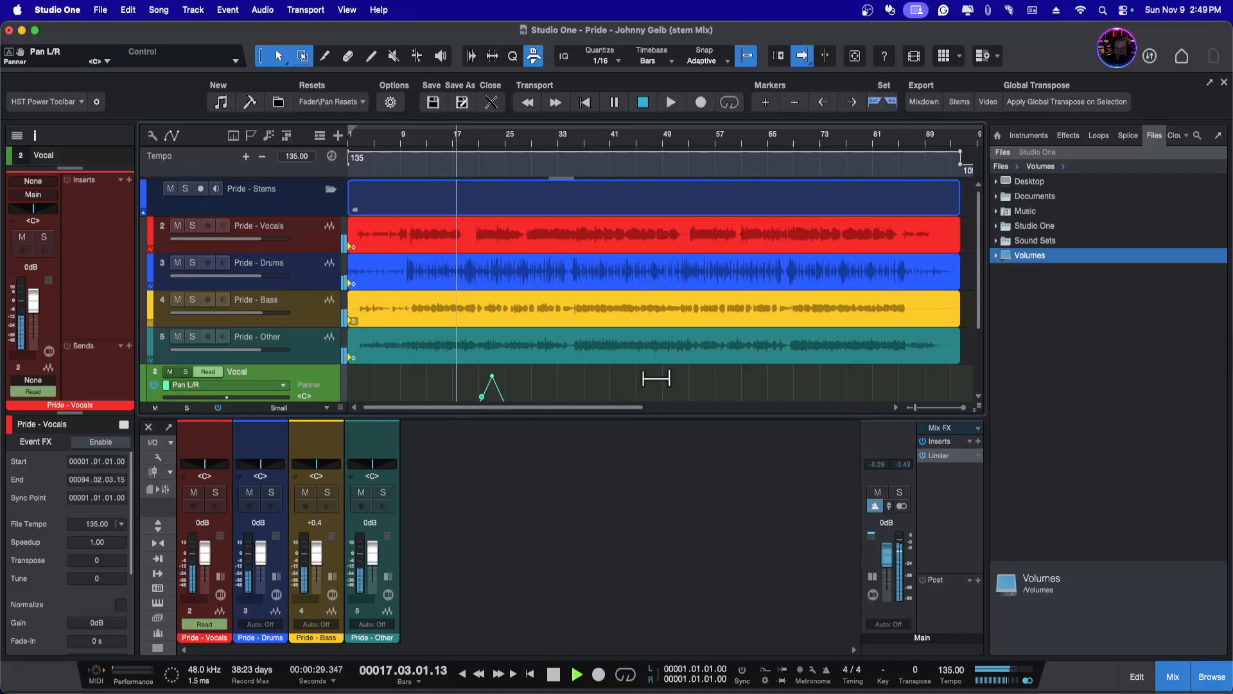
scroll(668, 357, down, 3)
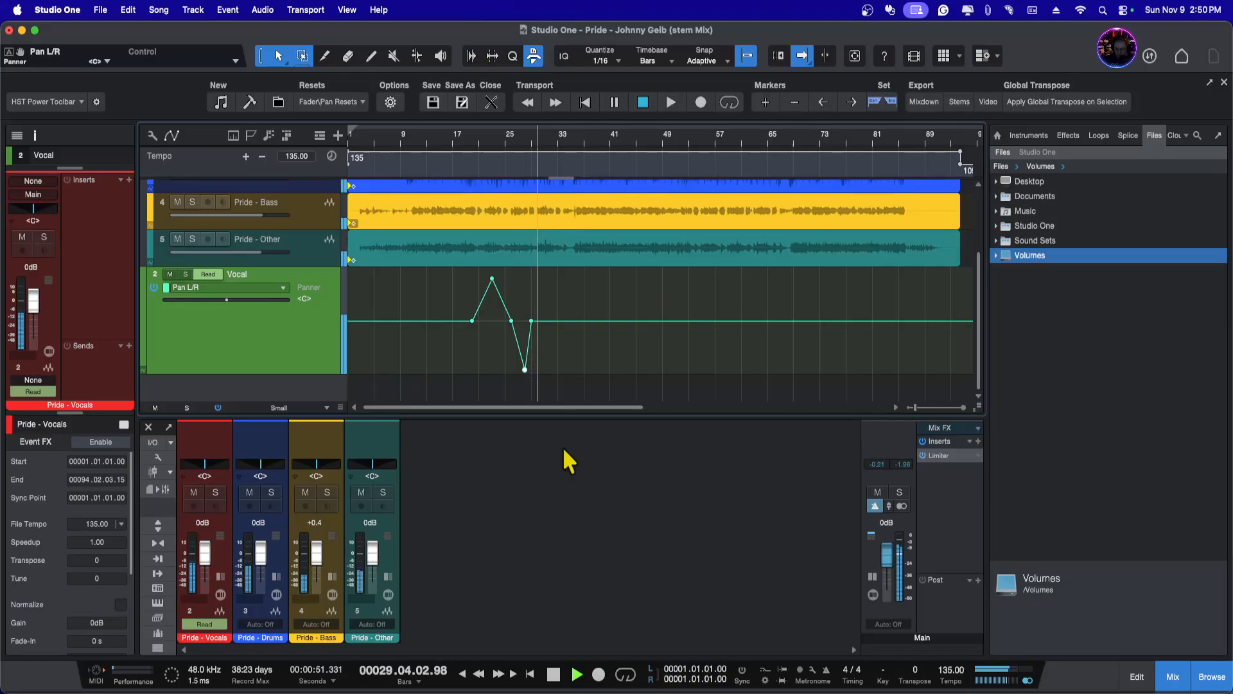
key(space)
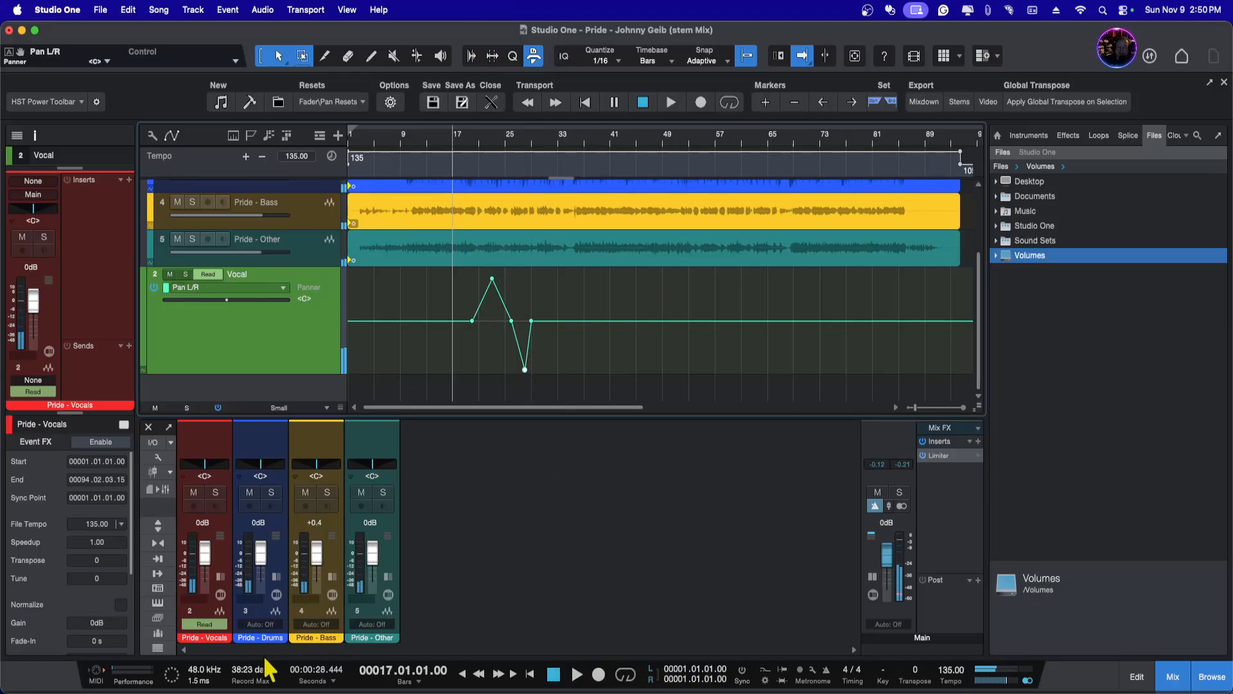
click(482, 299)
key(super+z)
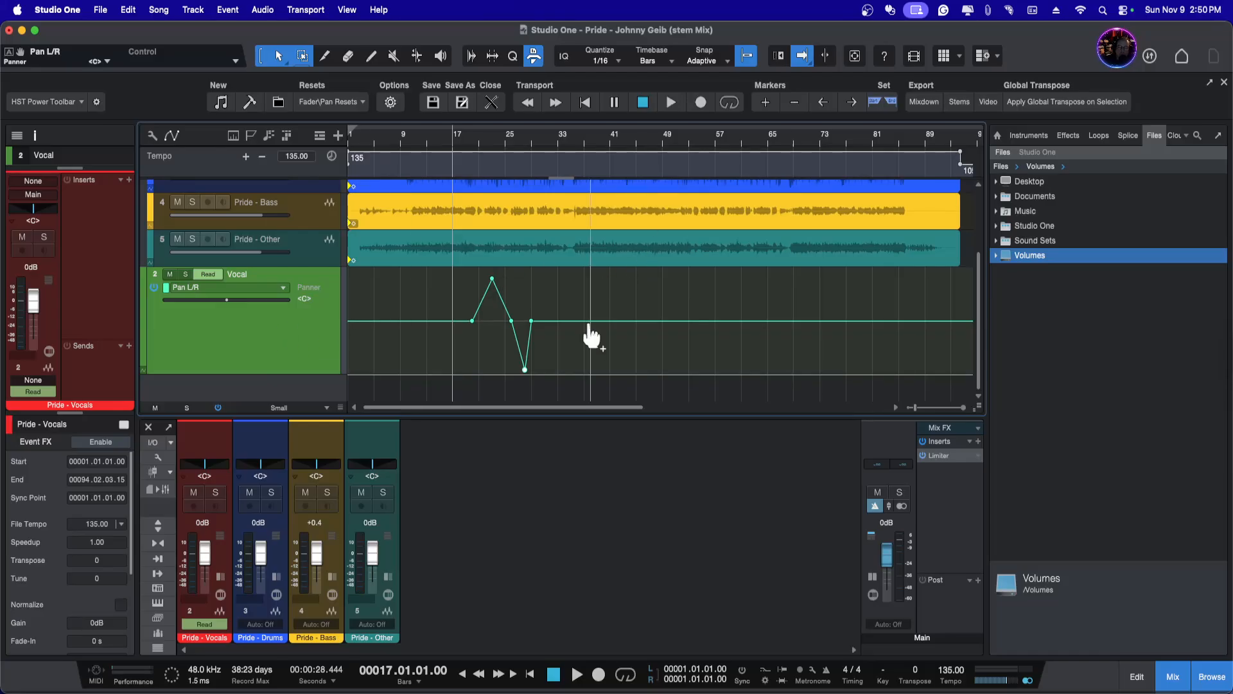
scroll(591, 334, up, 1)
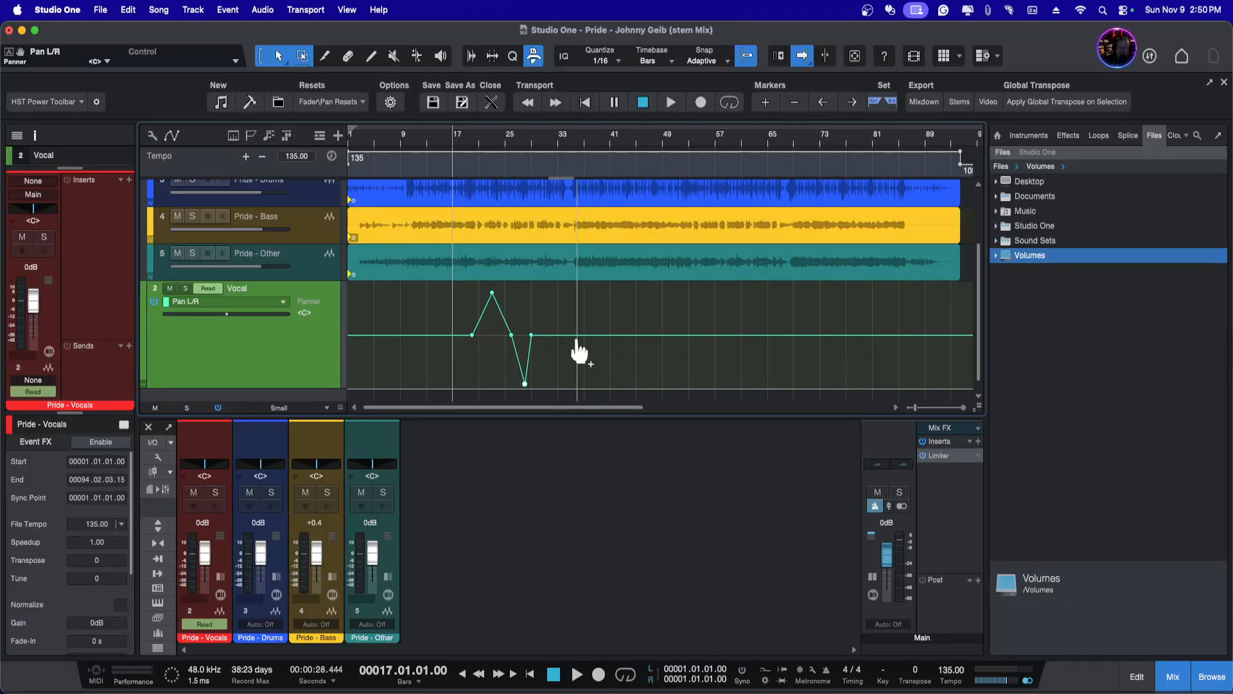
scroll(578, 350, down, 1)
scroll(579, 350, up, 5)
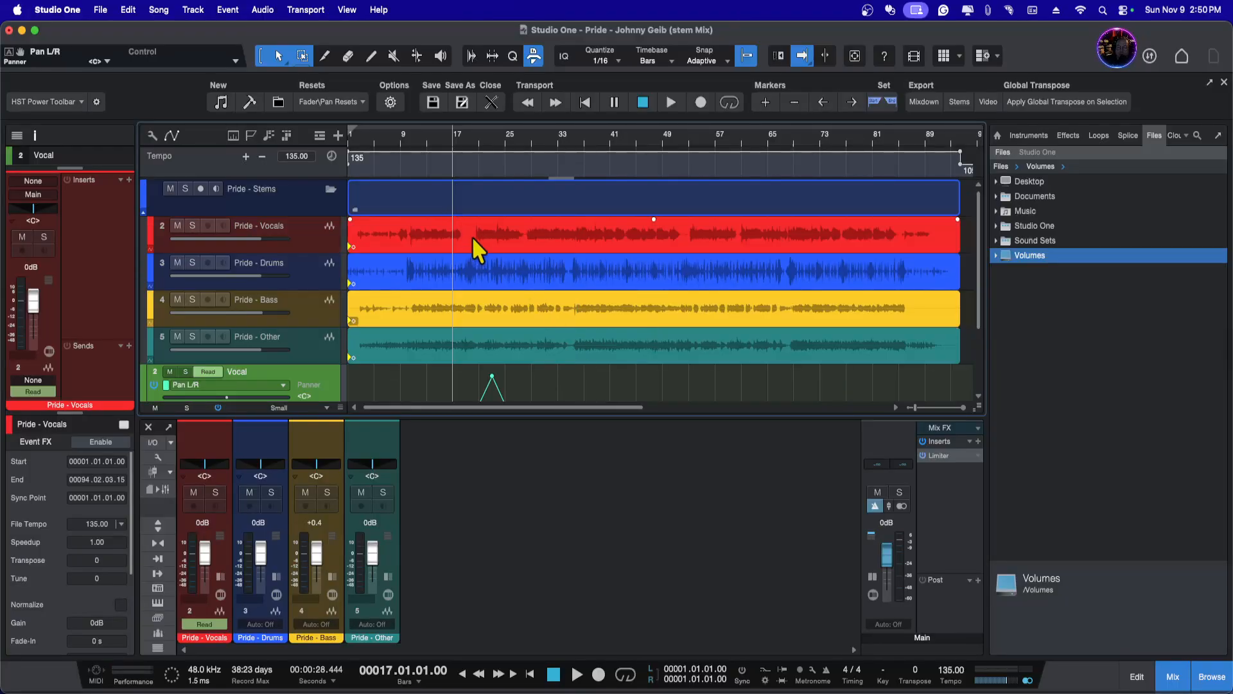
scroll(554, 321, down, 3)
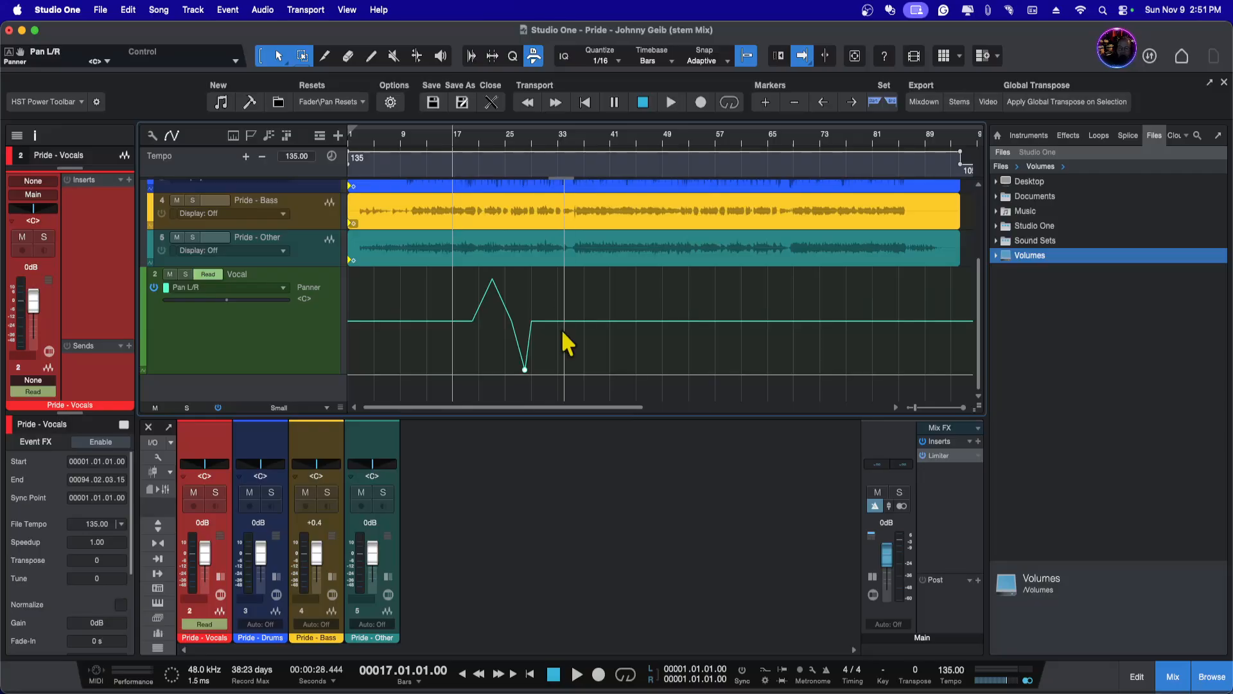
click(465, 688)
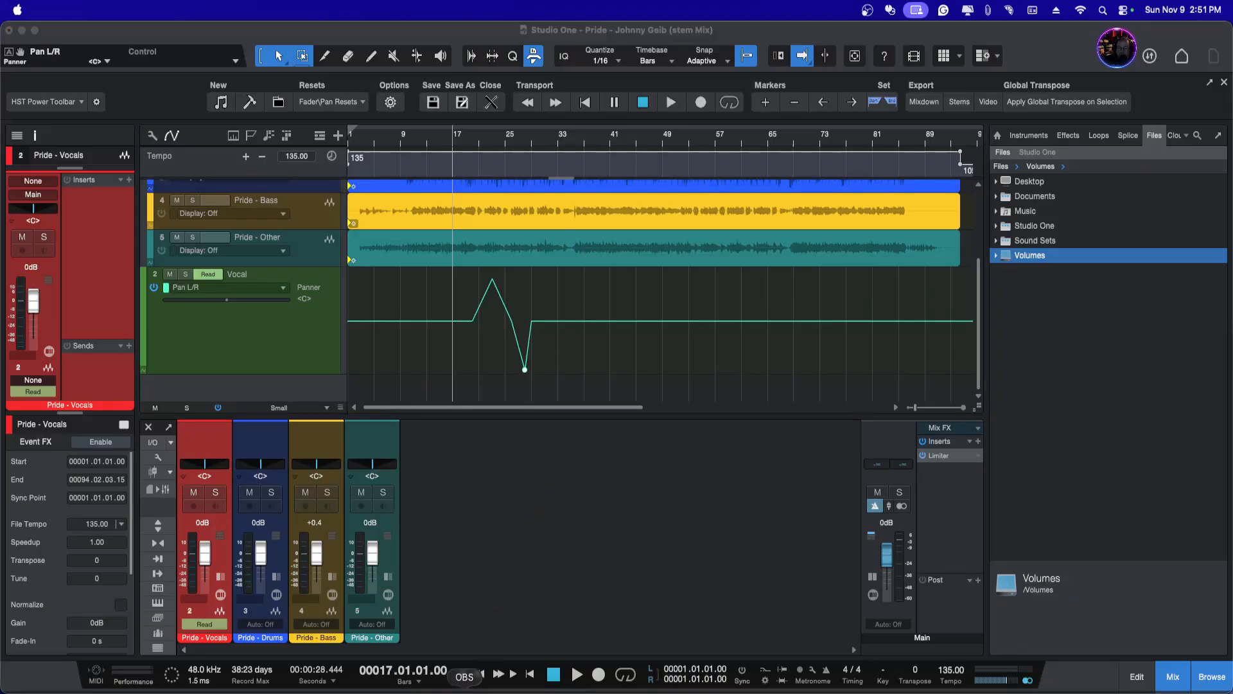